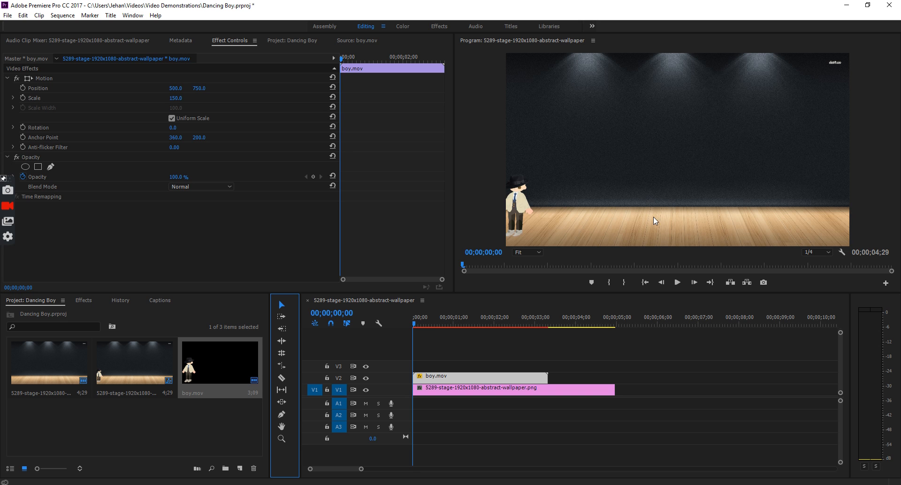
- Rate-stretch boy.mov to 67.11% so it ends with the stage background clip
{"action": "left_click", "coordinate": [678, 282]}
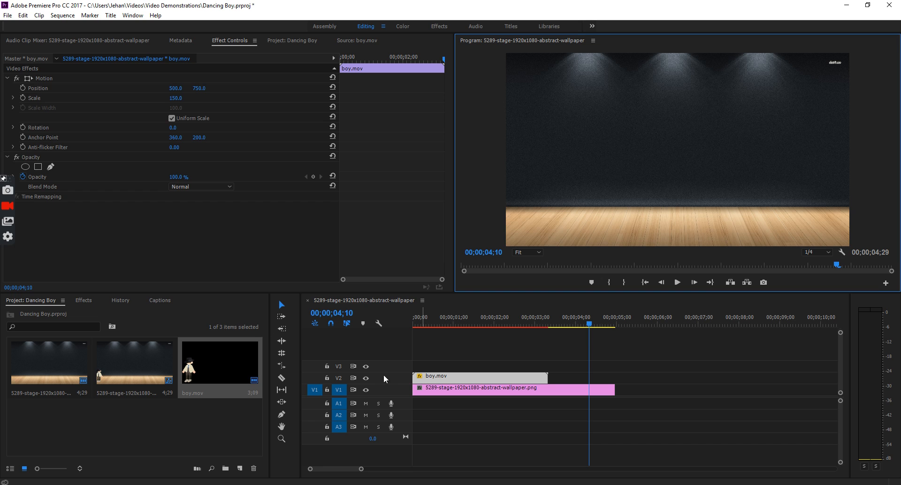
{"action": "left_click", "coordinate": [281, 365]}
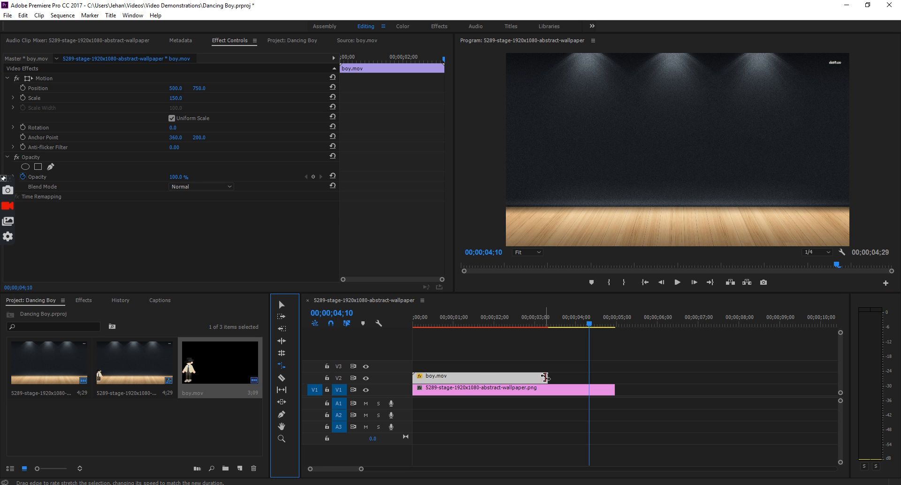
{"action": "left_click_drag", "start_coordinate": [548, 378], "coordinate": [612, 379]}
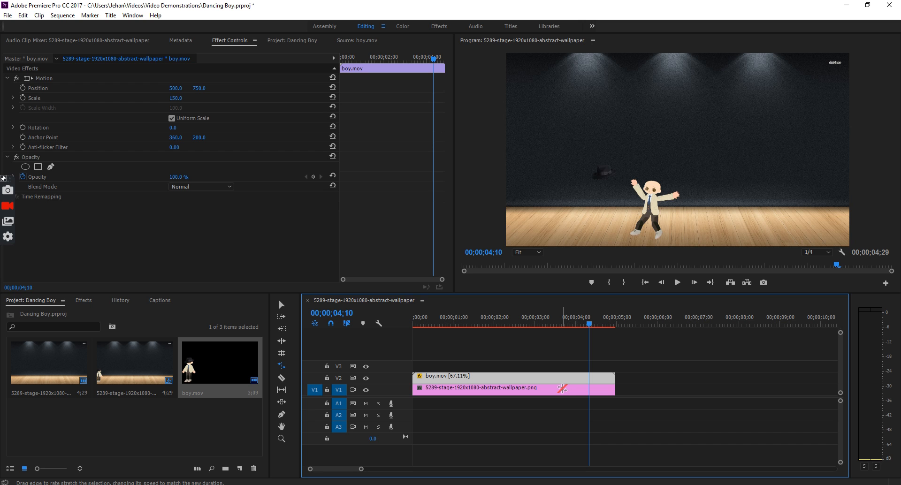
- Play the sequence from the start to preview the slowed dancing boy
{"action": "left_click_drag", "start_coordinate": [590, 324], "coordinate": [412, 340]}
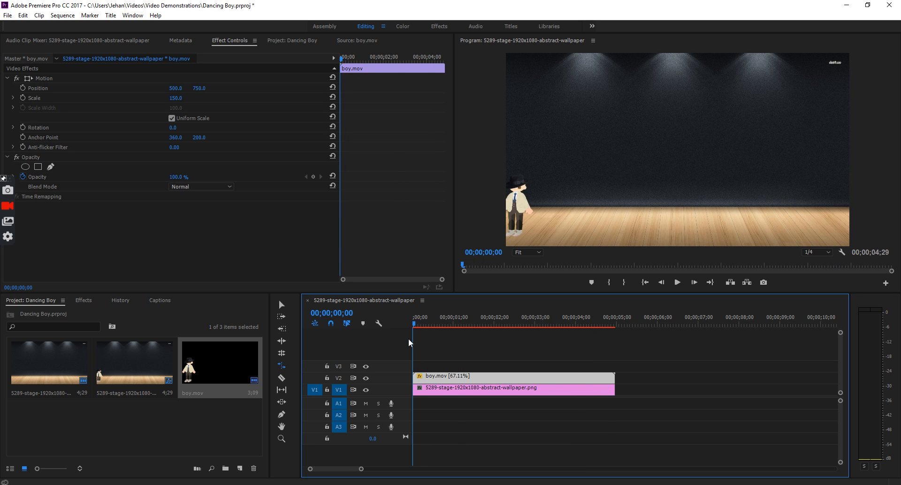
{"action": "key", "text": "space"}
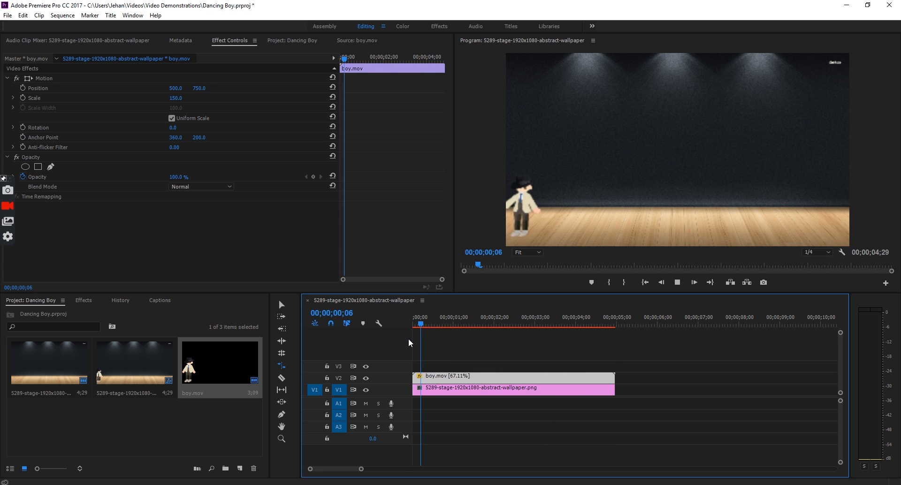
{"action": "key", "text": "space"}
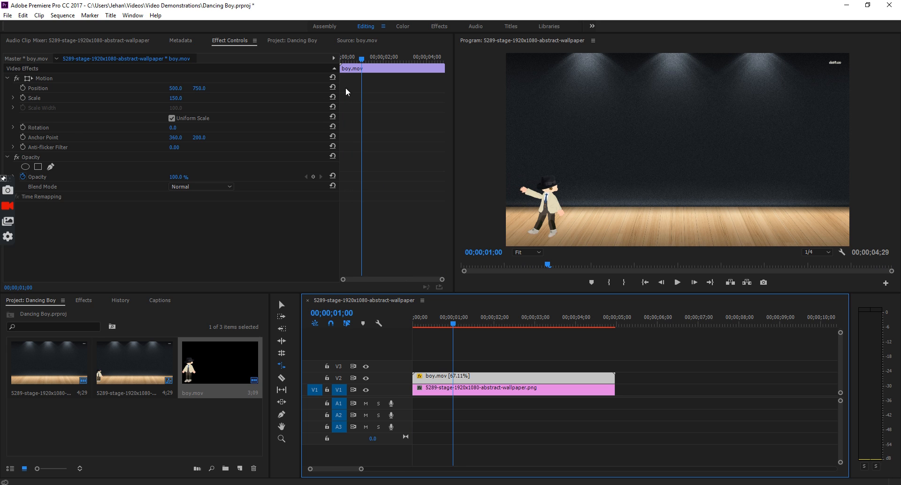
{"action": "left_click", "coordinate": [354, 41]}
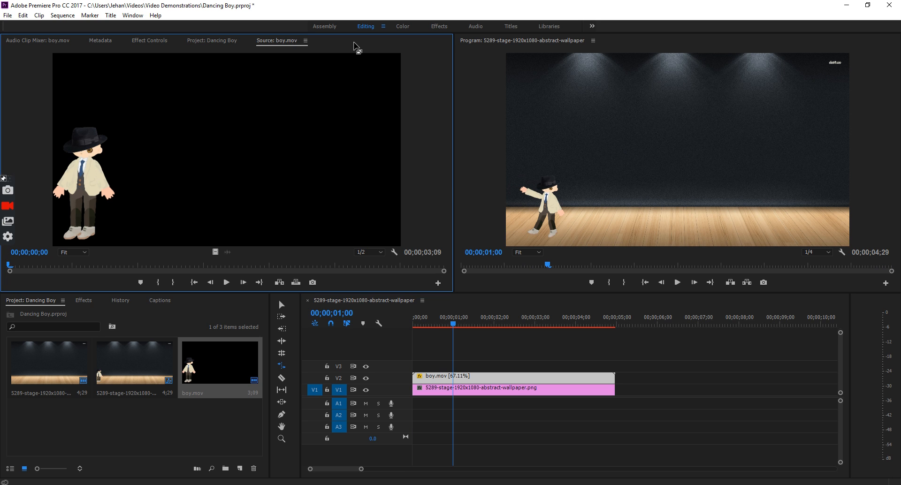
- Load Sample_mixdown.wav in the Source panel and drag its audio only toward the timeline
{"action": "left_click", "coordinate": [306, 41]}
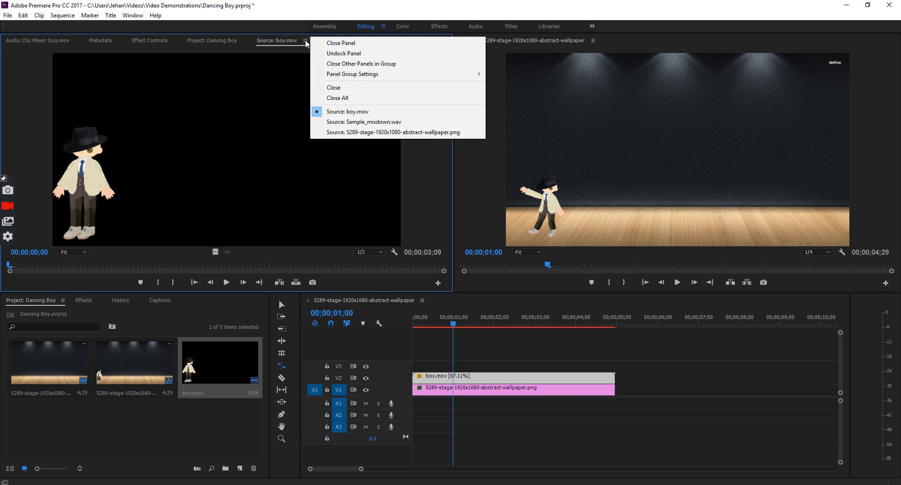
{"action": "left_click", "coordinate": [347, 123]}
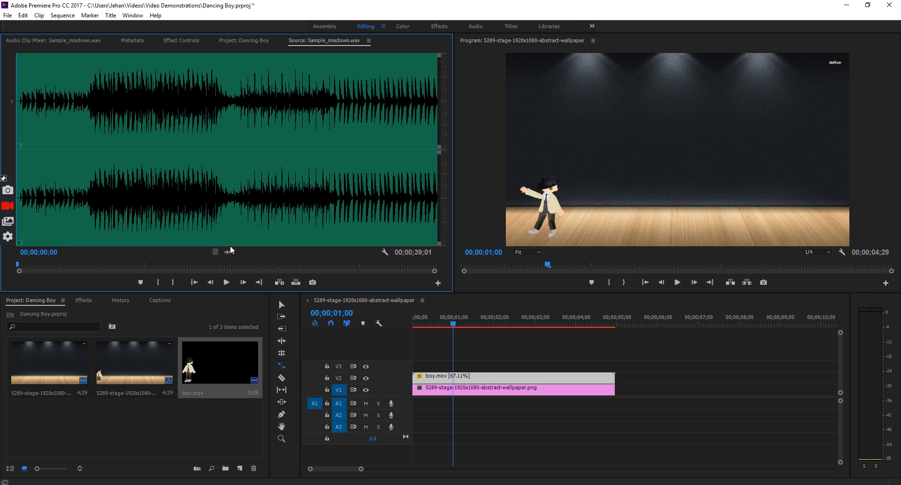
{"action": "left_click_drag", "start_coordinate": [228, 253], "coordinate": [419, 409]}
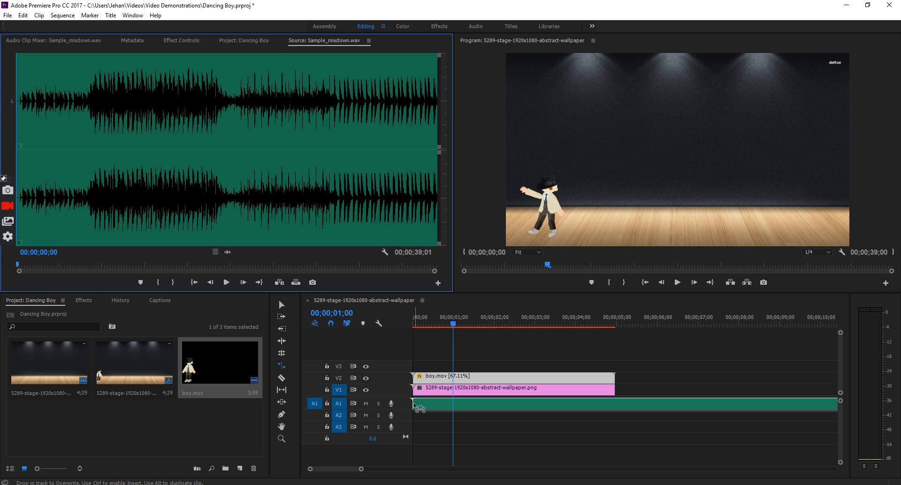
- Drop Sample_mixdown.wav on track A1 at 00;00;00;00 and play the sequence from the start
{"action": "left_click_drag", "start_coordinate": [413, 404], "coordinate": [415, 403]}
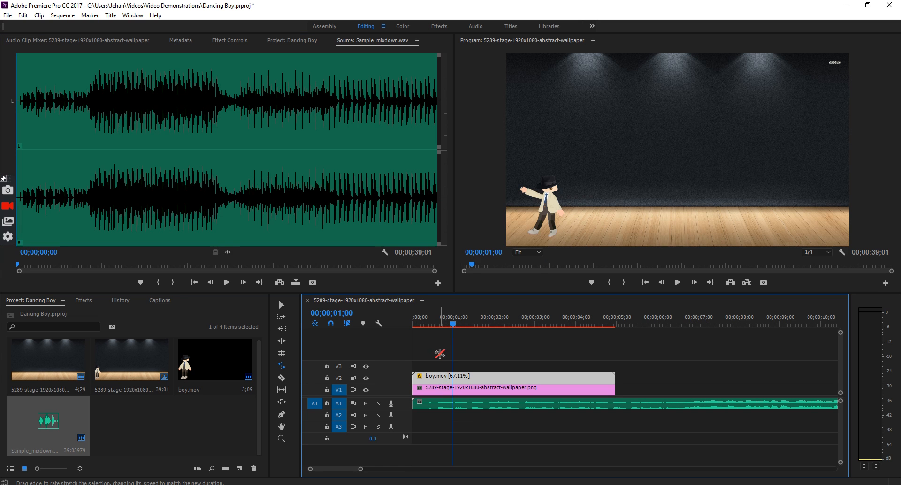
{"action": "left_click", "coordinate": [452, 325]}
{"action": "left_click_drag", "start_coordinate": [453, 326], "coordinate": [413, 325]}
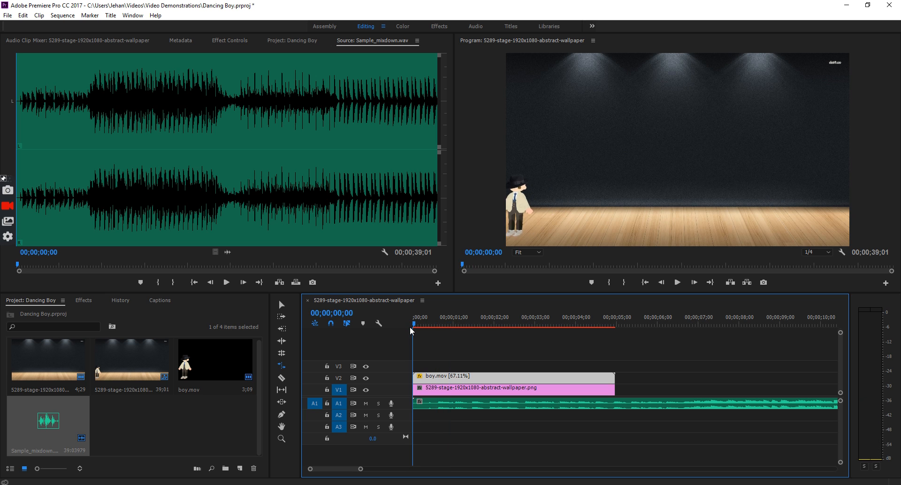
{"action": "key", "text": "space"}
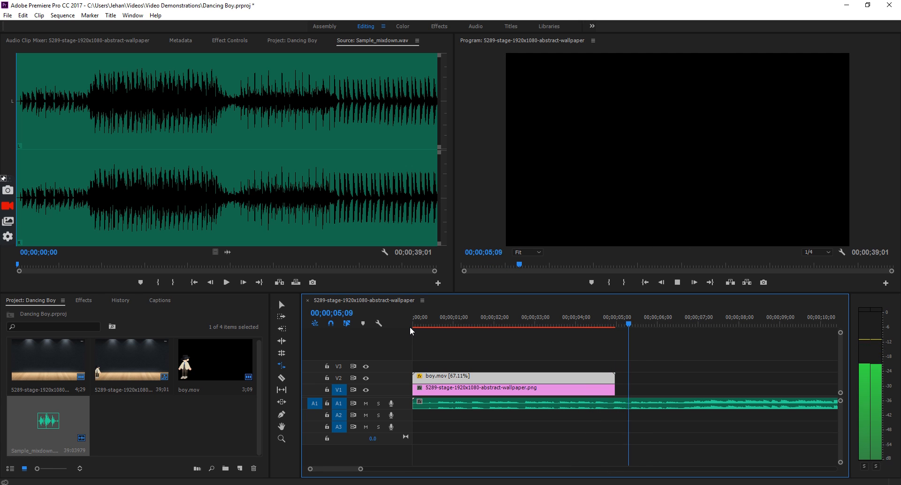
{"action": "key", "text": "space"}
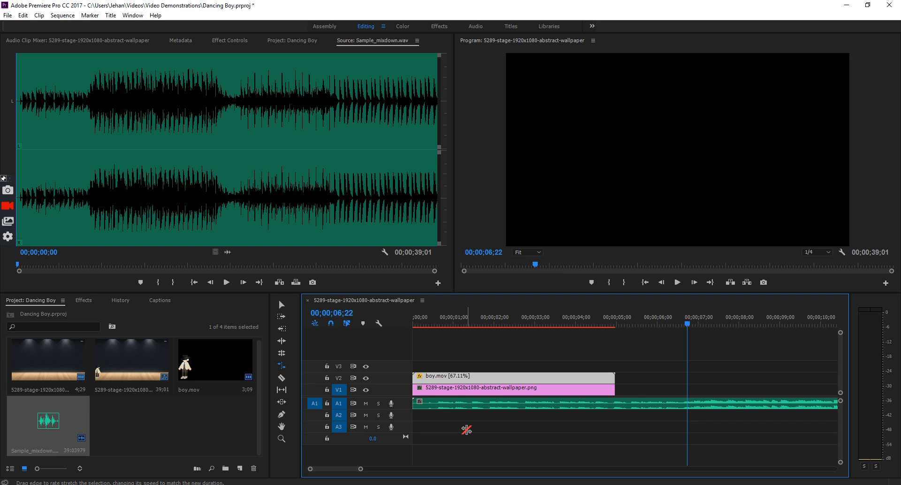
{"action": "left_click_drag", "start_coordinate": [688, 325], "coordinate": [617, 336]}
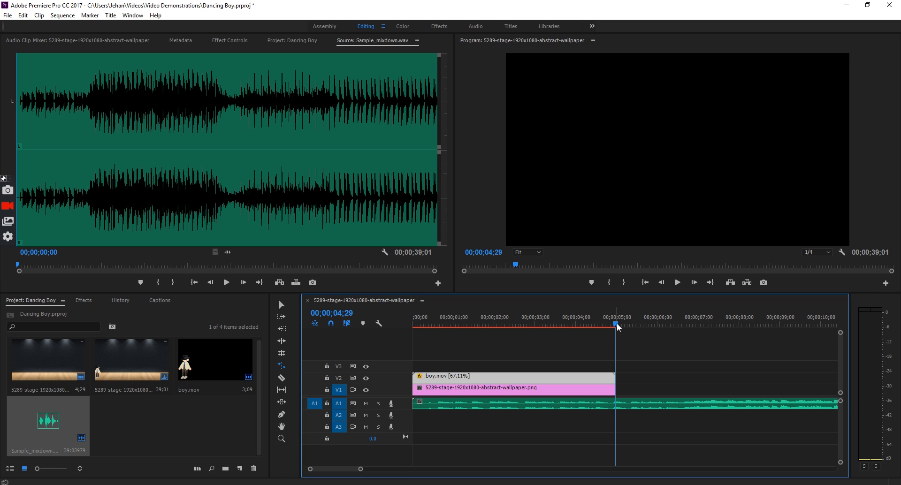
{"action": "key", "text": "space"}
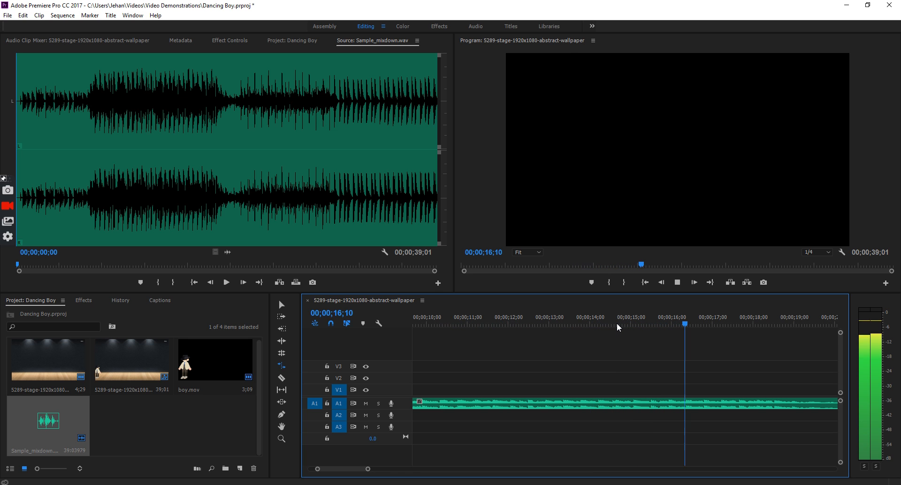
{"action": "key", "text": "space"}
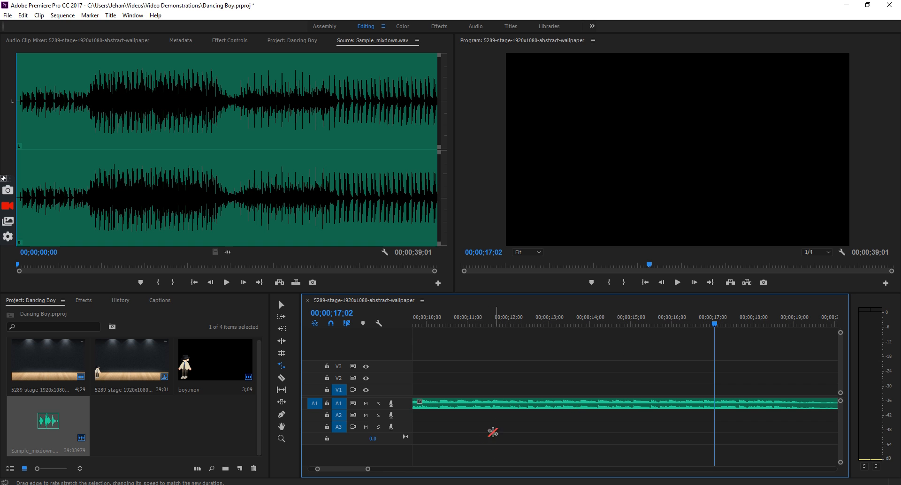
{"action": "mouse_move", "coordinate": [344, 471]}
{"action": "left_mouse_down"}
{"action": "mouse_move", "coordinate": [385, 471]}
{"action": "mouse_move", "coordinate": [341, 476]}
{"action": "left_mouse_up"}
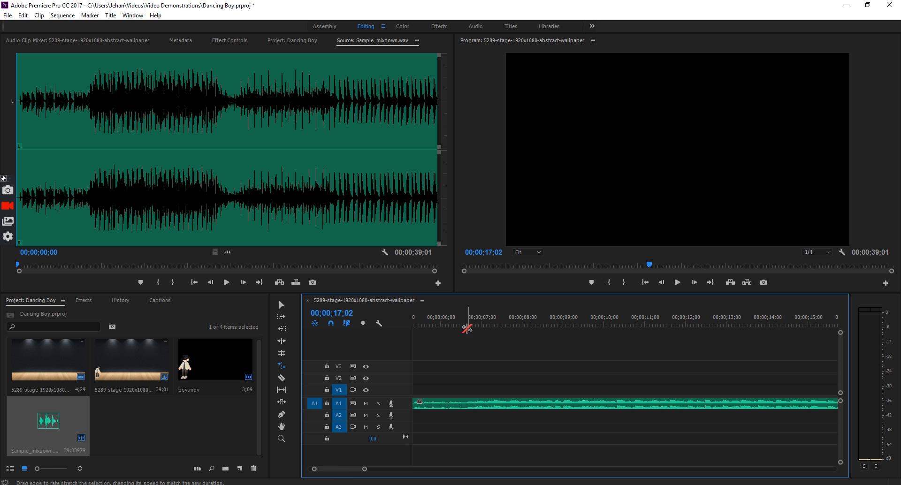
- Split the music clip with the Razor tool at 00;00;06;20
{"action": "left_click", "coordinate": [281, 305]}
{"action": "left_click", "coordinate": [452, 318]}
{"action": "key", "text": "space"}
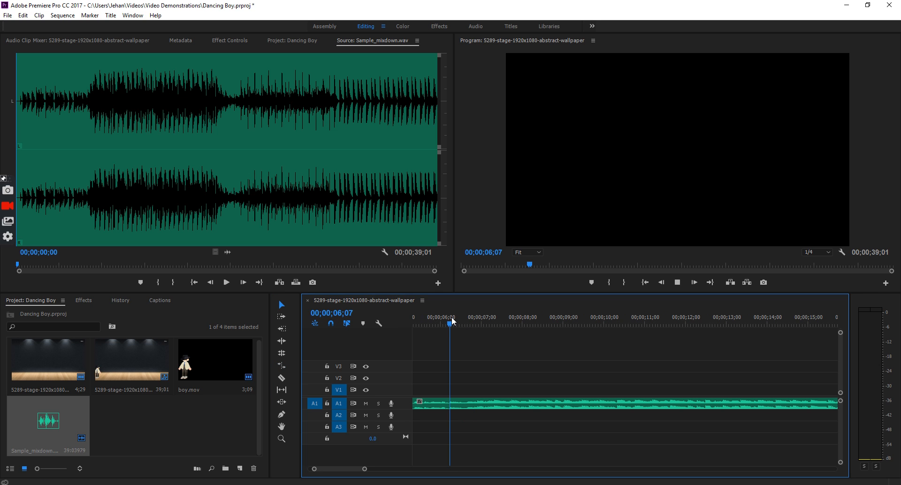
{"action": "key", "text": "space"}
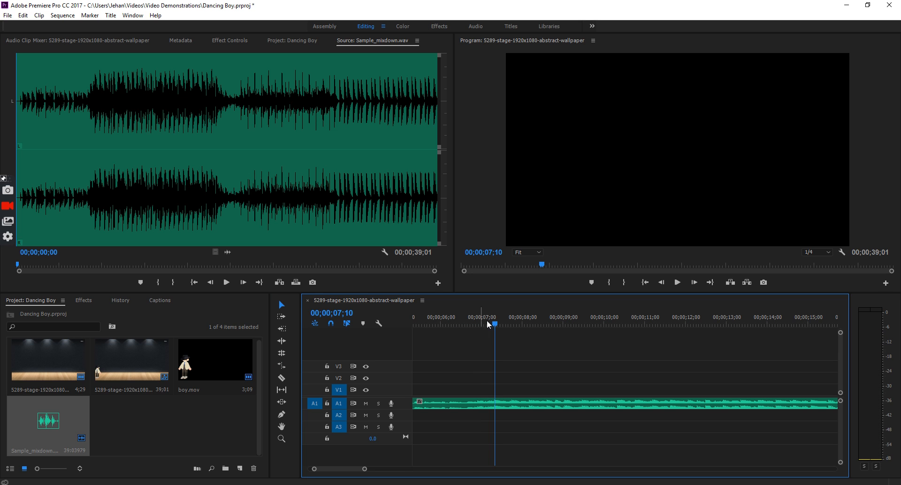
{"action": "left_click_drag", "start_coordinate": [496, 324], "coordinate": [467, 324]}
{"action": "left_click", "coordinate": [283, 380]}
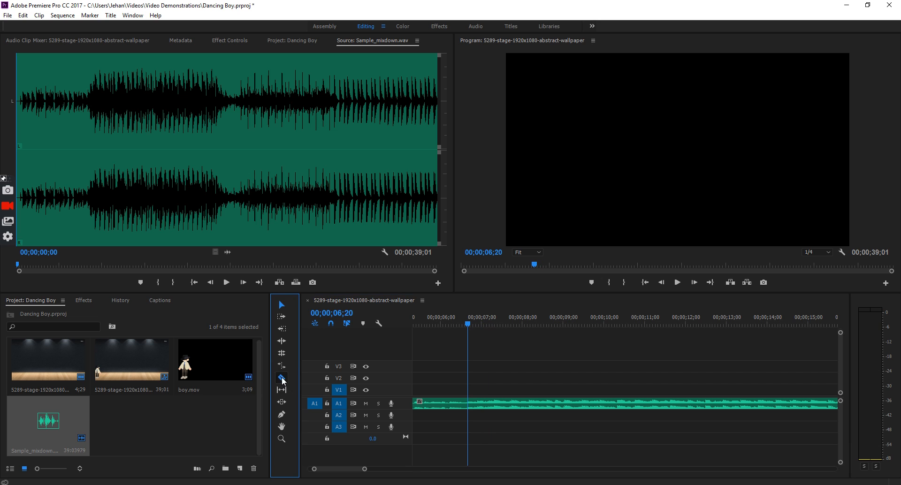
{"action": "left_click", "coordinate": [470, 406]}
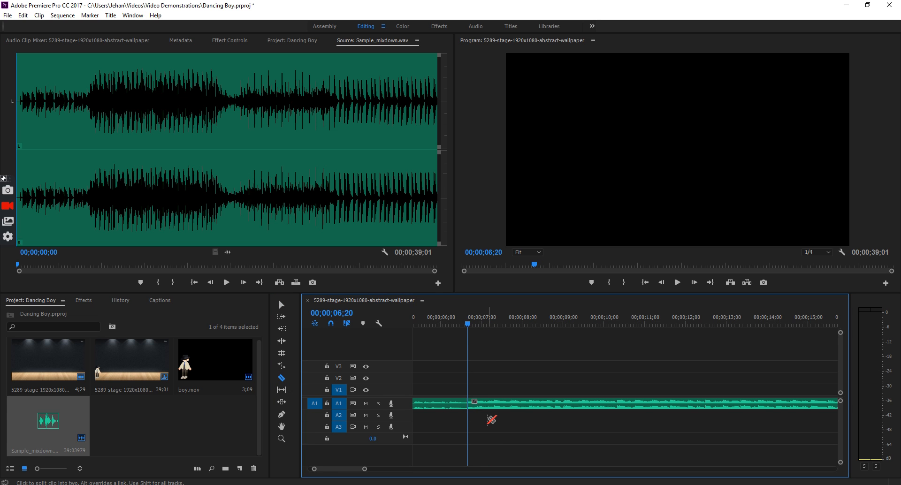
- Cut the music again at 00;00;12;01 and delete the pieces before and after
{"action": "key", "text": "space"}
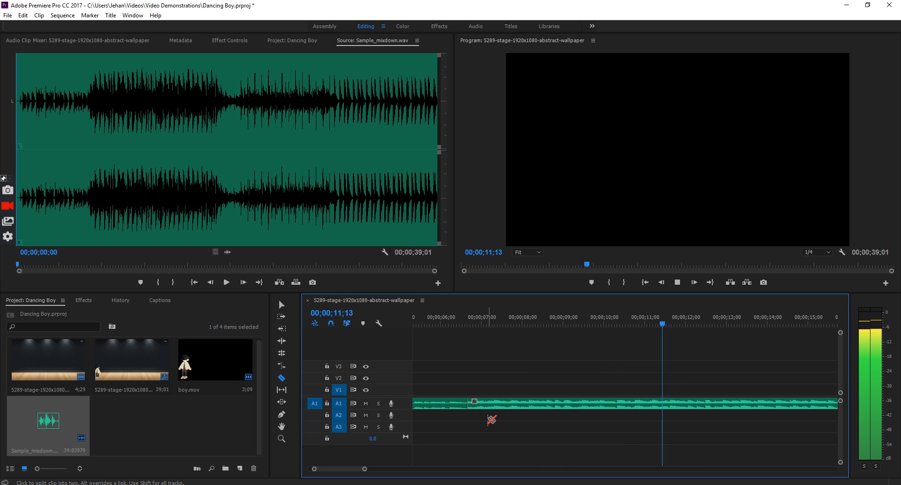
{"action": "key", "text": "space"}
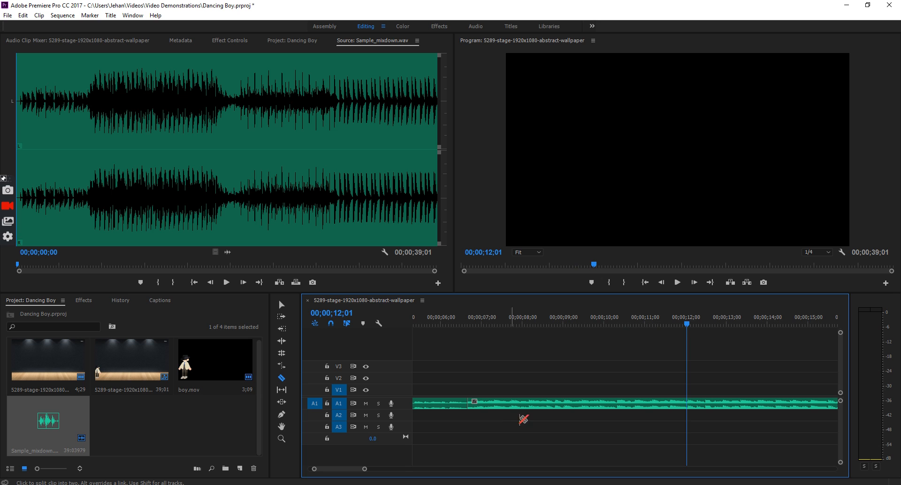
{"action": "left_click", "coordinate": [688, 402]}
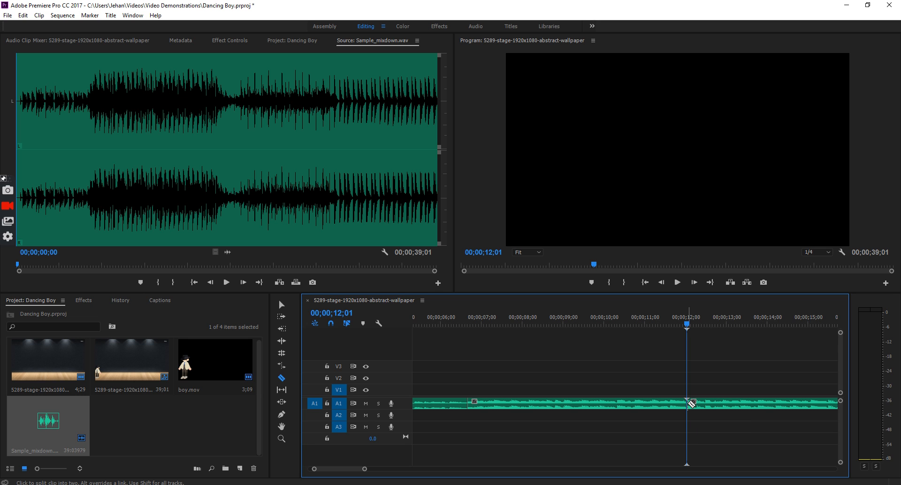
{"action": "left_click", "coordinate": [282, 306]}
{"action": "left_click", "coordinate": [429, 405]}
{"action": "key", "text": "Delete"}
{"action": "left_click", "coordinate": [721, 406]}
{"action": "key", "text": "Delete"}
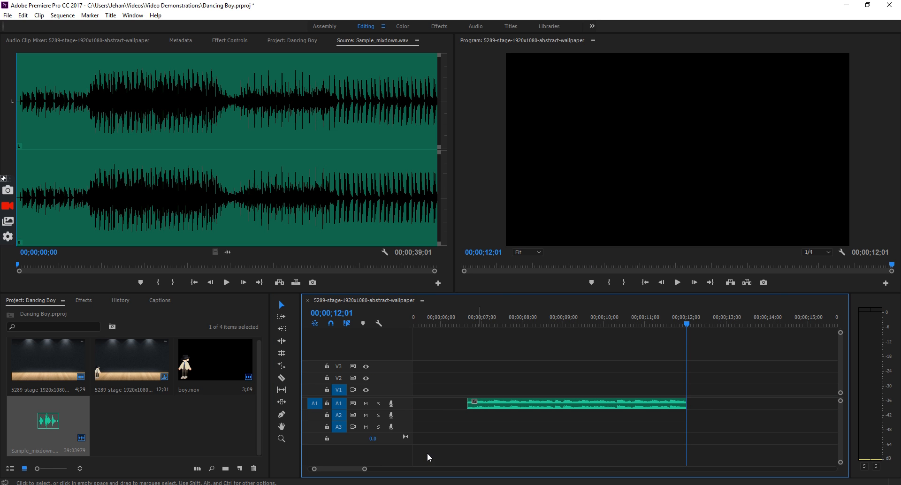
- Slide the trimmed music clip to 00;00;00;00 on A1 and play the sequence from the start
{"action": "left_click_drag", "start_coordinate": [354, 470], "coordinate": [330, 474]}
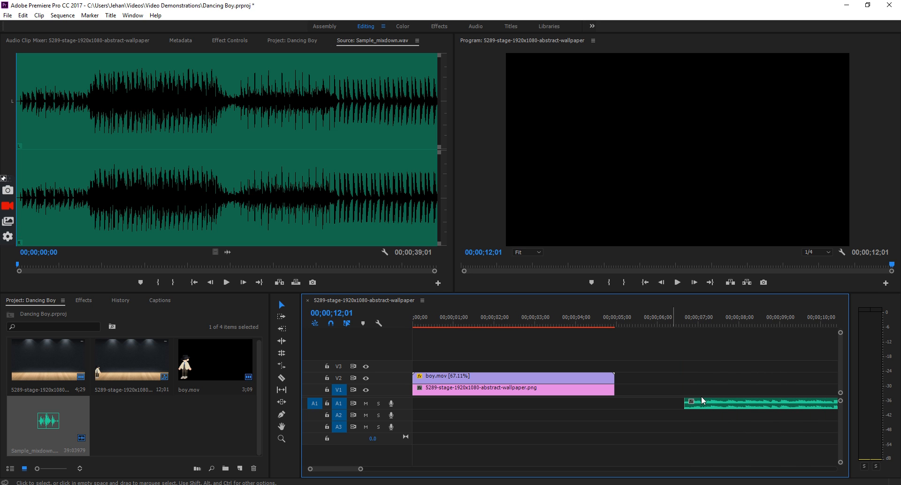
{"action": "left_click_drag", "start_coordinate": [736, 408], "coordinate": [452, 403]}
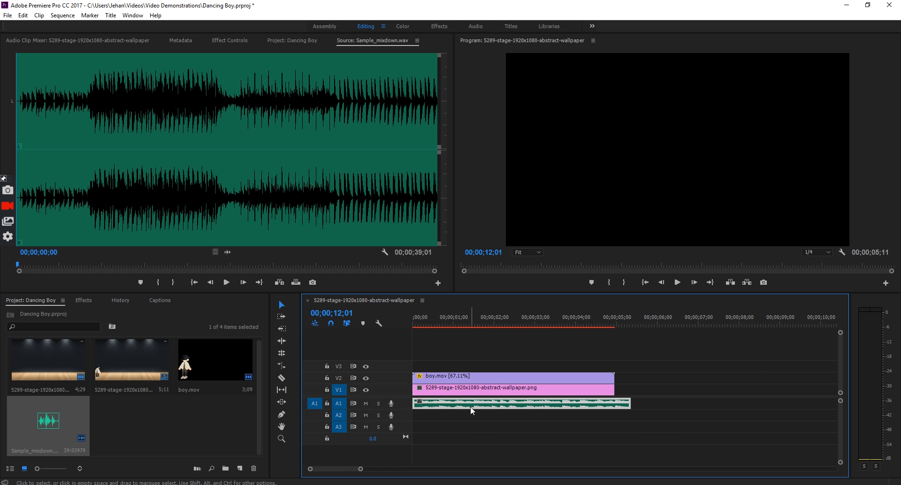
{"action": "left_click", "coordinate": [417, 321]}
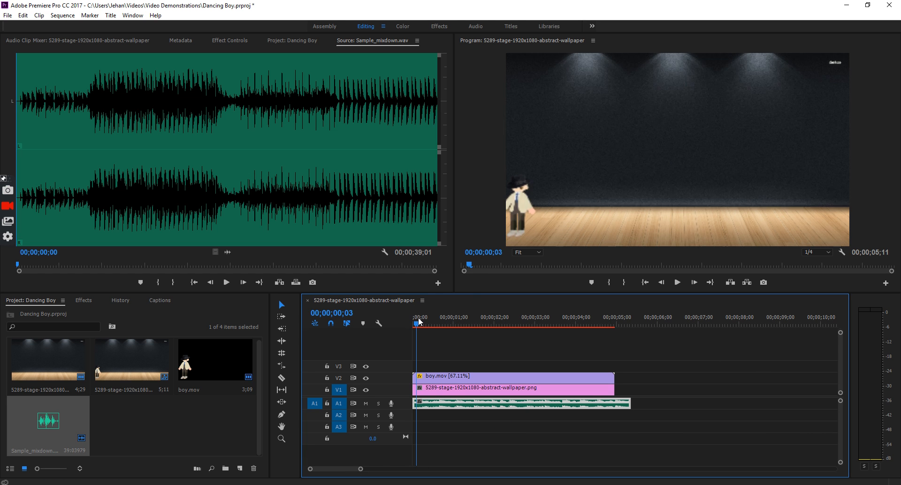
{"action": "key", "text": "space"}
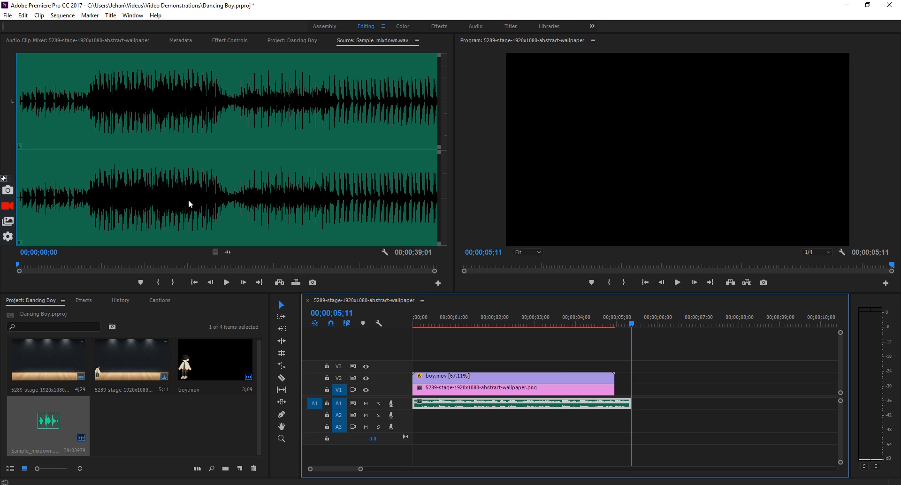
- Save the Dancing Boy project and open File > Export > Media settings
{"action": "left_click", "coordinate": [7, 17]}
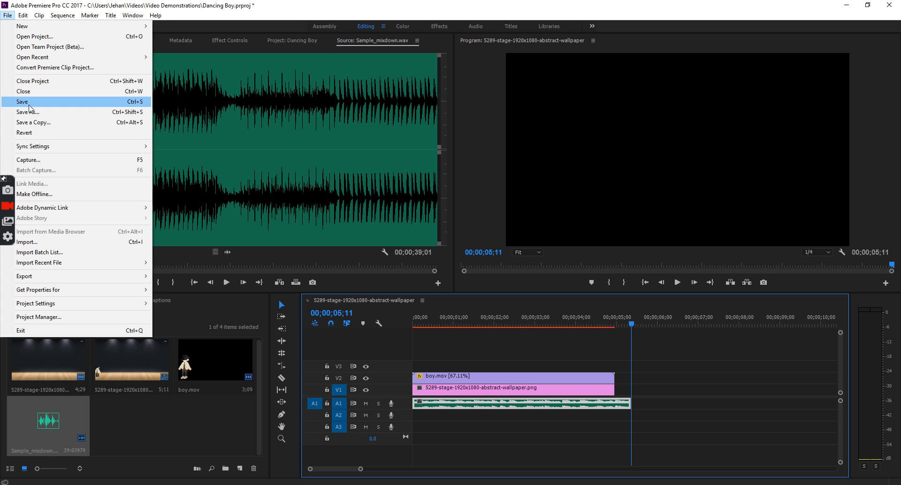
{"action": "left_click", "coordinate": [27, 102]}
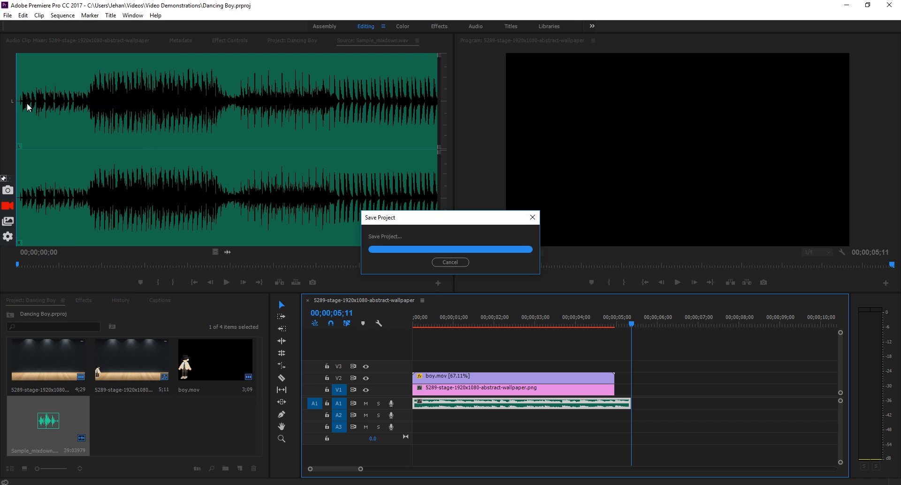
{"action": "left_click", "coordinate": [8, 15]}
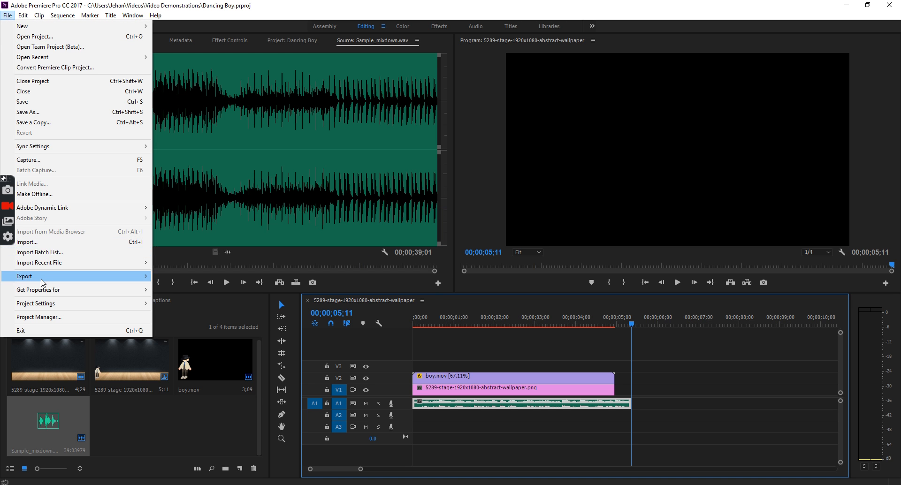
{"action": "mouse_move", "coordinate": [43, 277]}
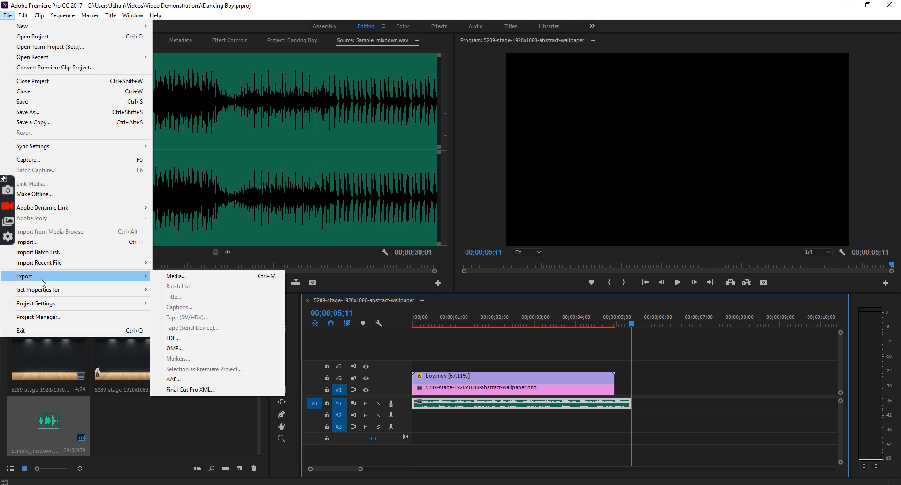
{"action": "left_click", "coordinate": [216, 277]}
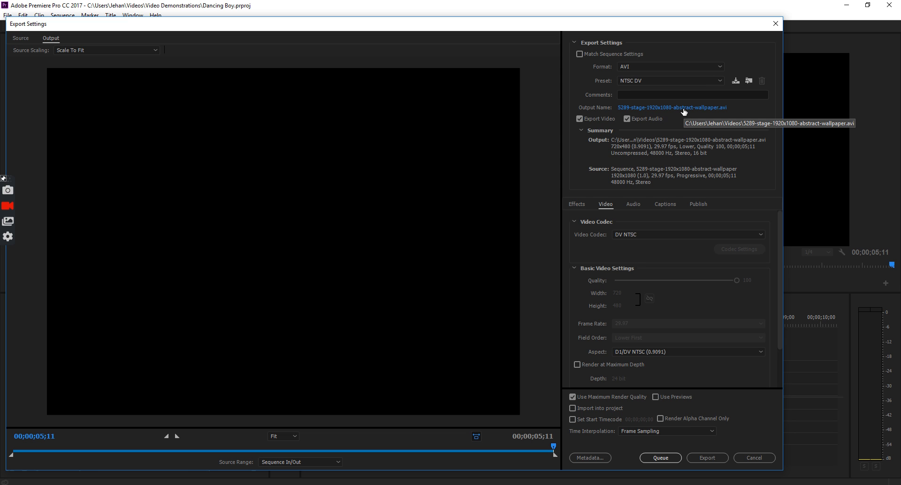
- Name the output file dancing character.avi and start the AVI export
{"action": "left_click", "coordinate": [684, 111]}
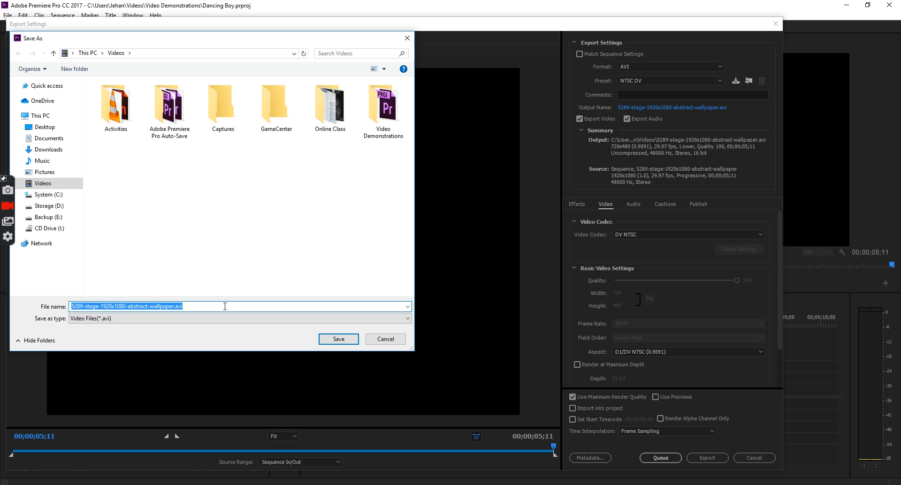
{"action": "type", "text": "dancing character"}
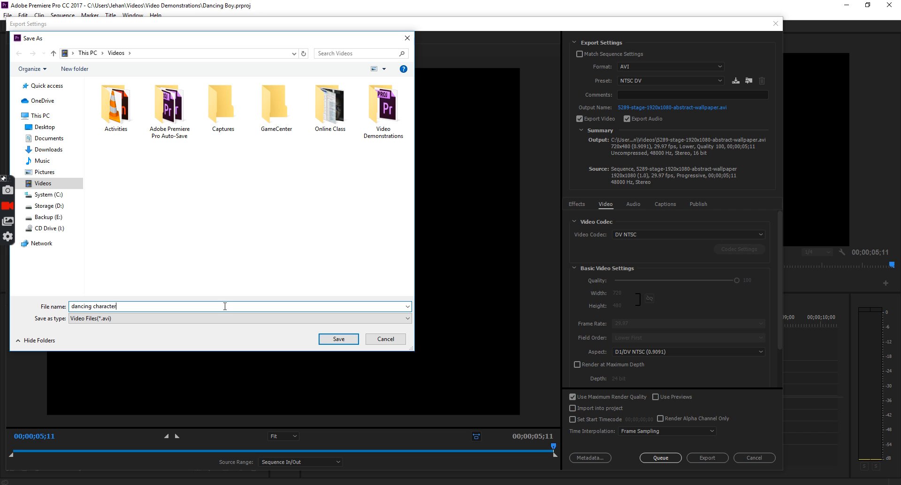
{"action": "left_click", "coordinate": [331, 339]}
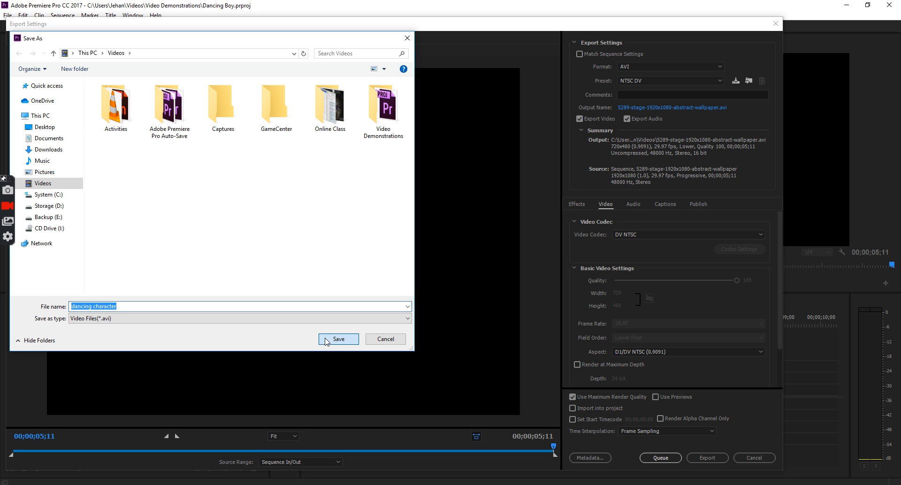
{"action": "left_click", "coordinate": [700, 459]}
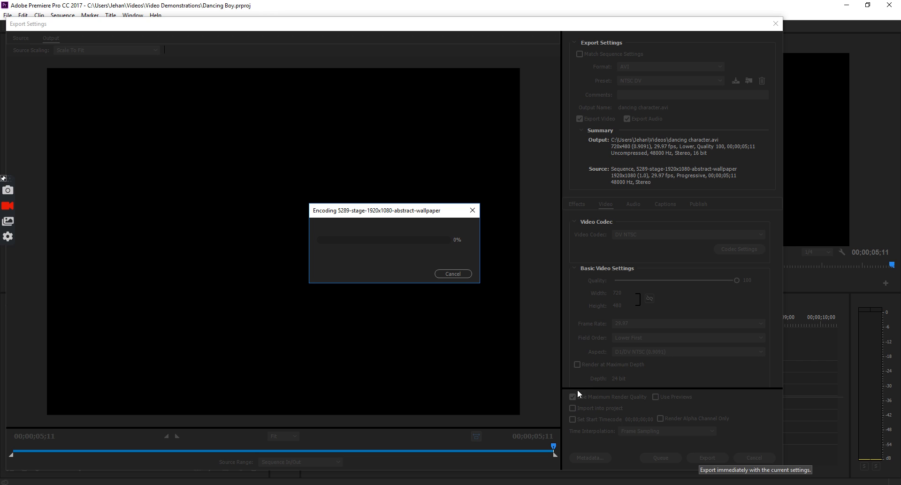